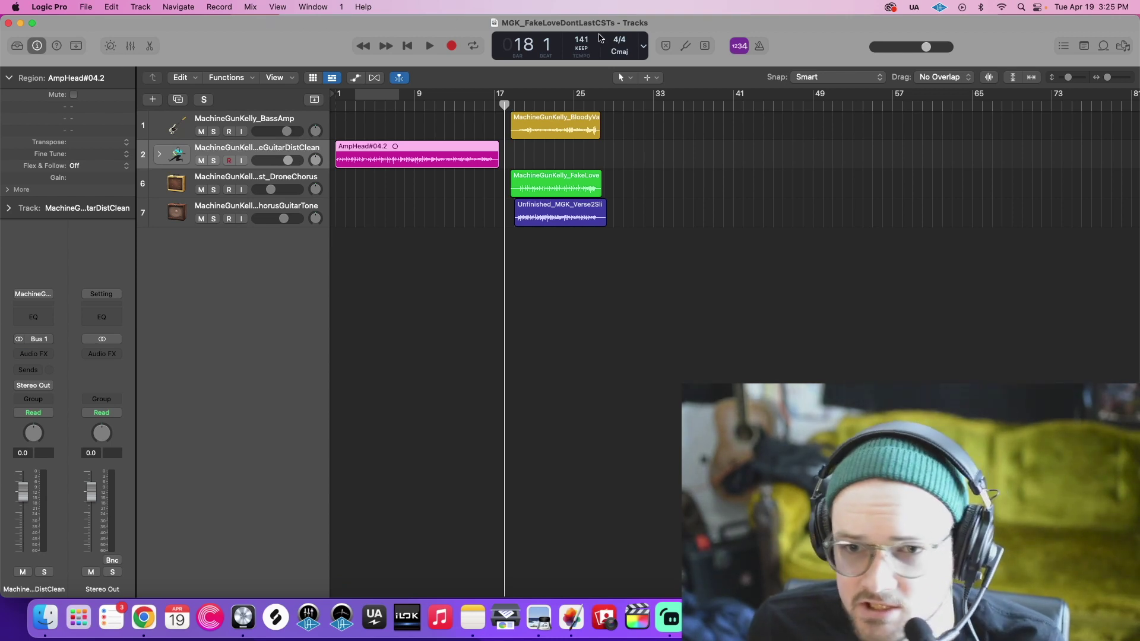
# Expand the guitar stack and inspect its AmpHead, CleanAmp and DirtyAmp sub-tracks.
pyautogui.click(159, 156)
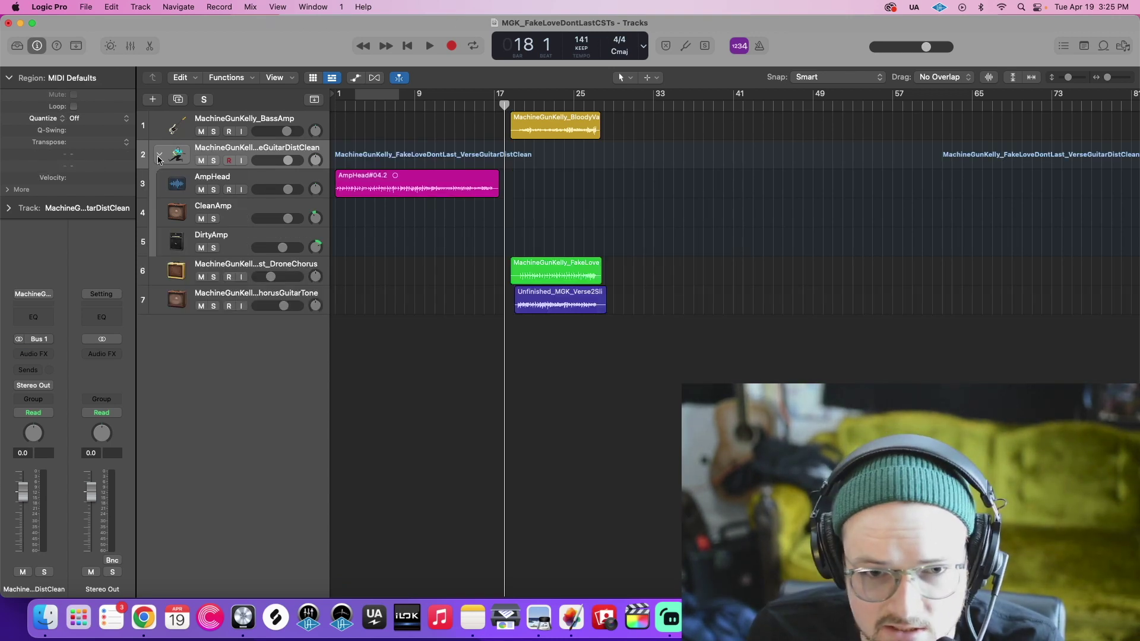
pyautogui.click(159, 156)
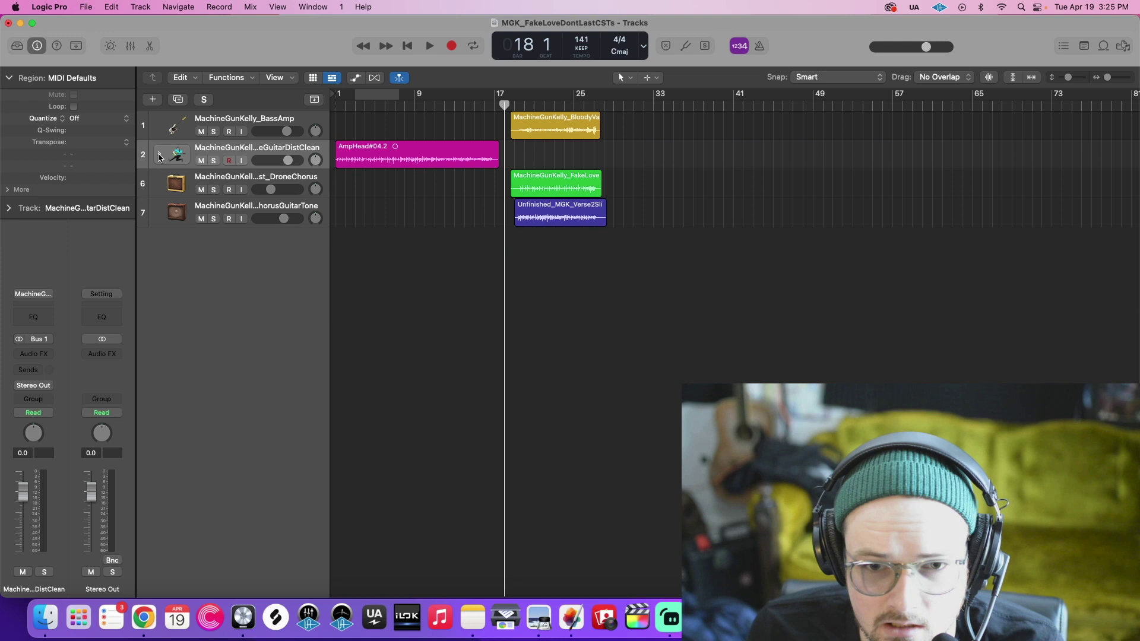
pyautogui.click(158, 156)
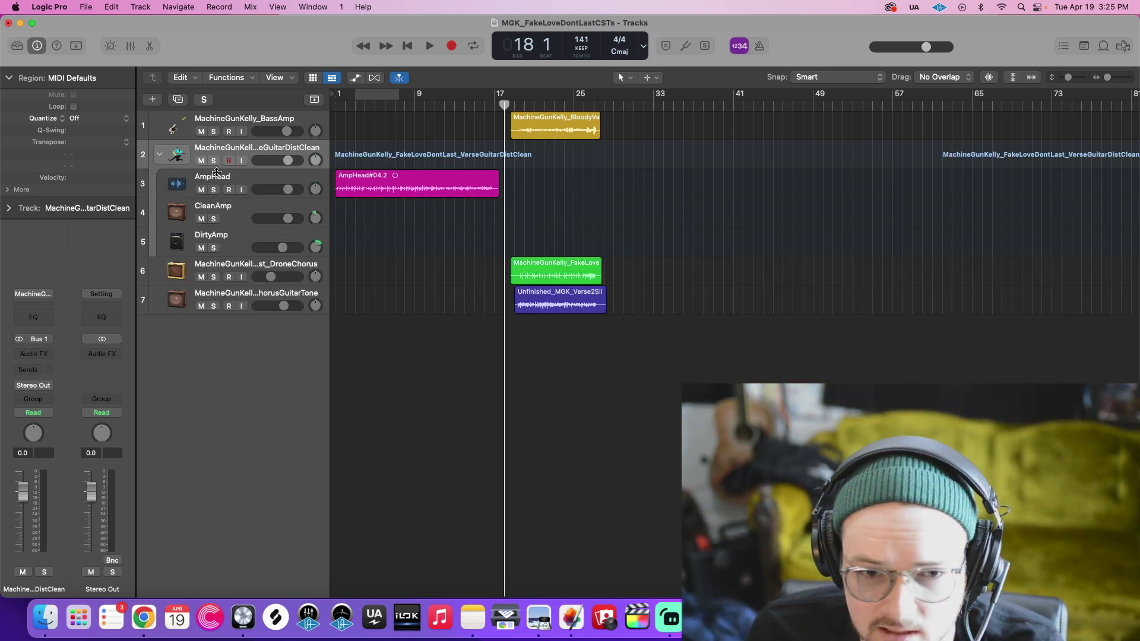
pyautogui.click(218, 176)
pyautogui.click(233, 211)
pyautogui.click(232, 239)
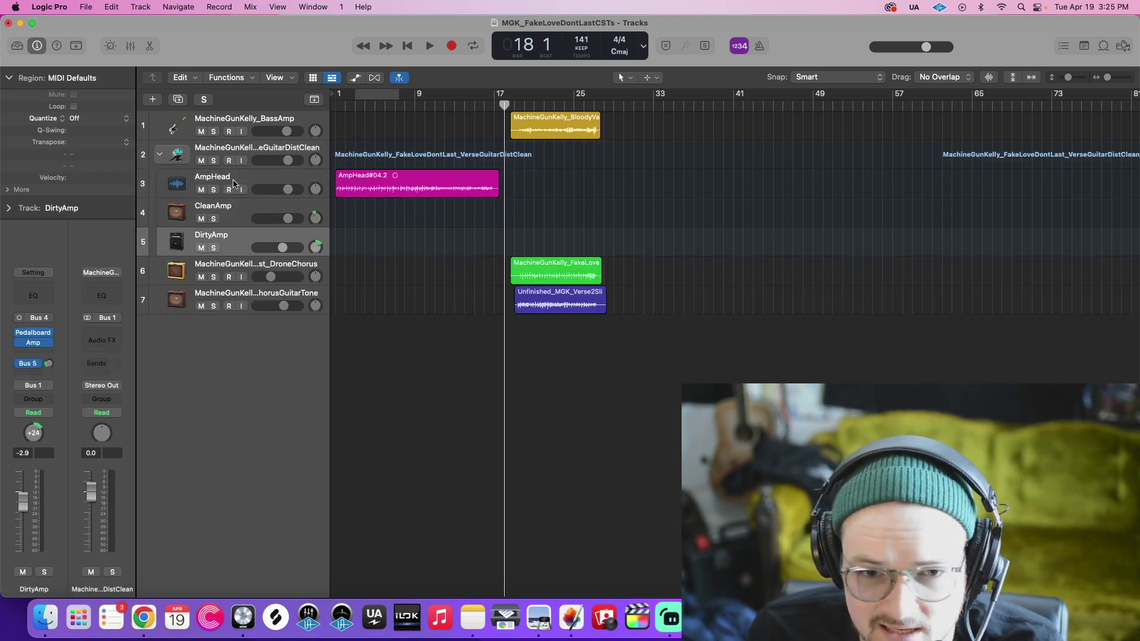
pyautogui.click(237, 182)
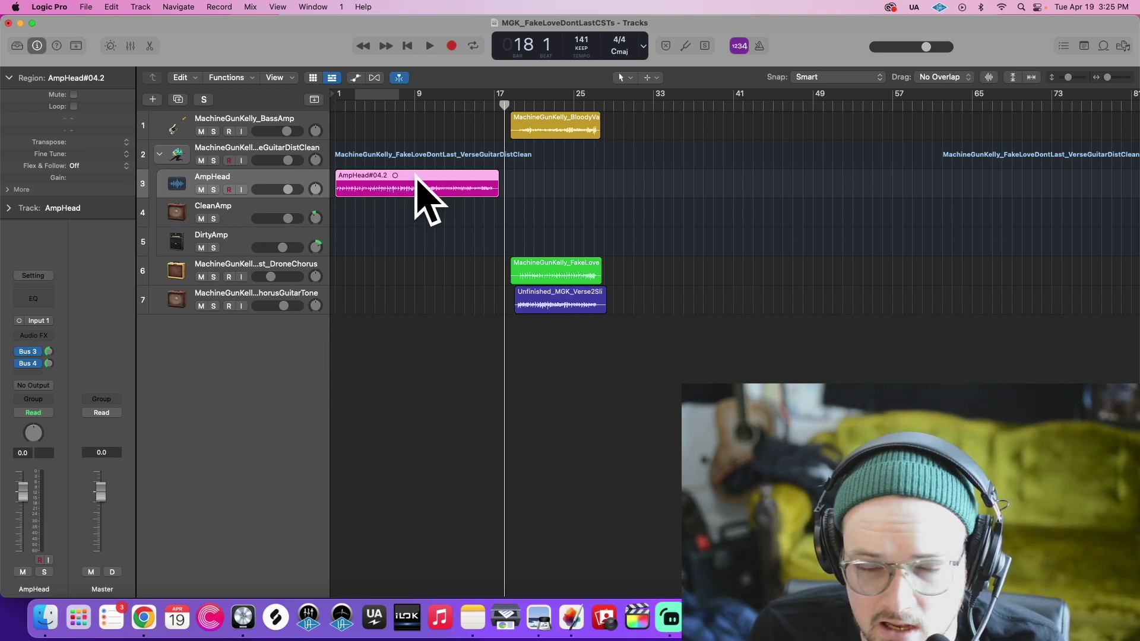
pyautogui.click(220, 150)
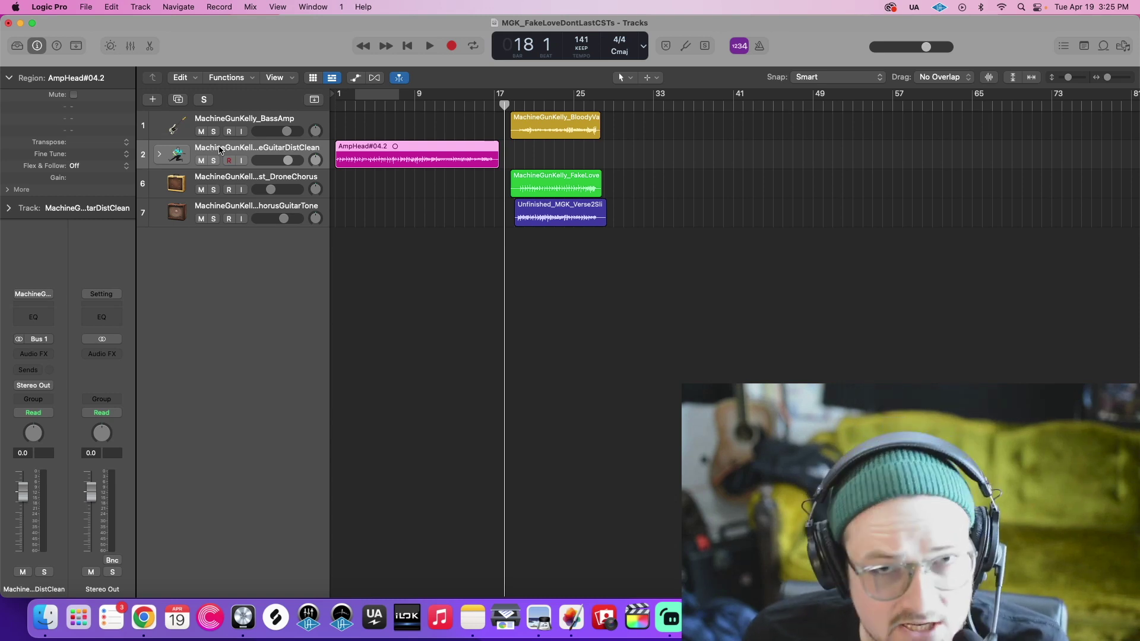
# Re-check the AmpHead, summing track and CleanAmp, then collapse the guitar stack.
pyautogui.click(159, 155)
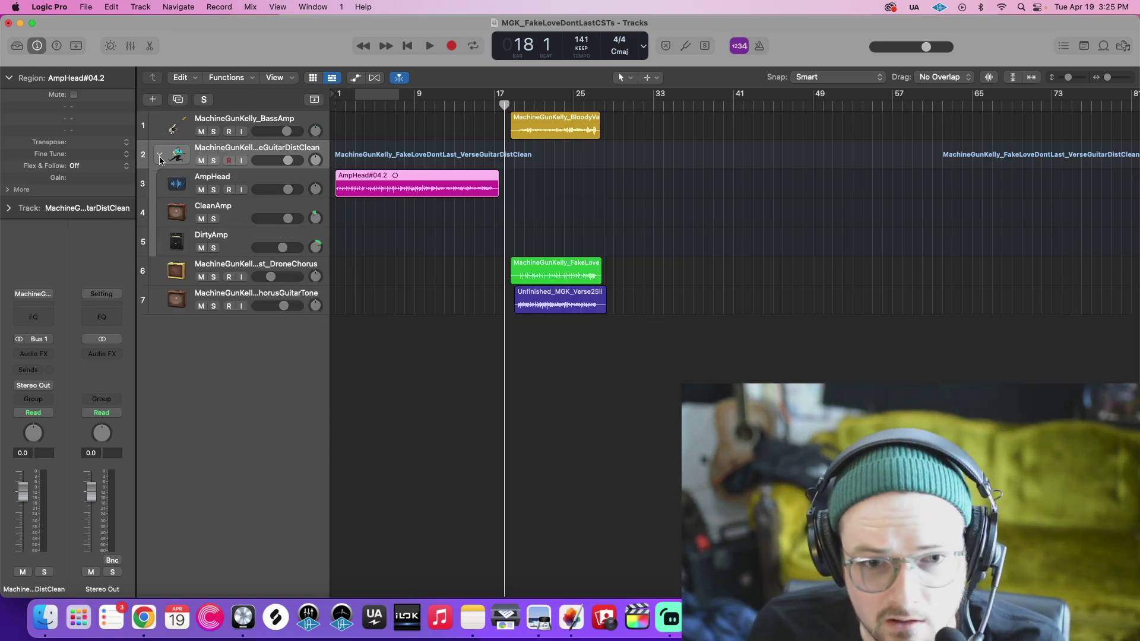
pyautogui.click(264, 179)
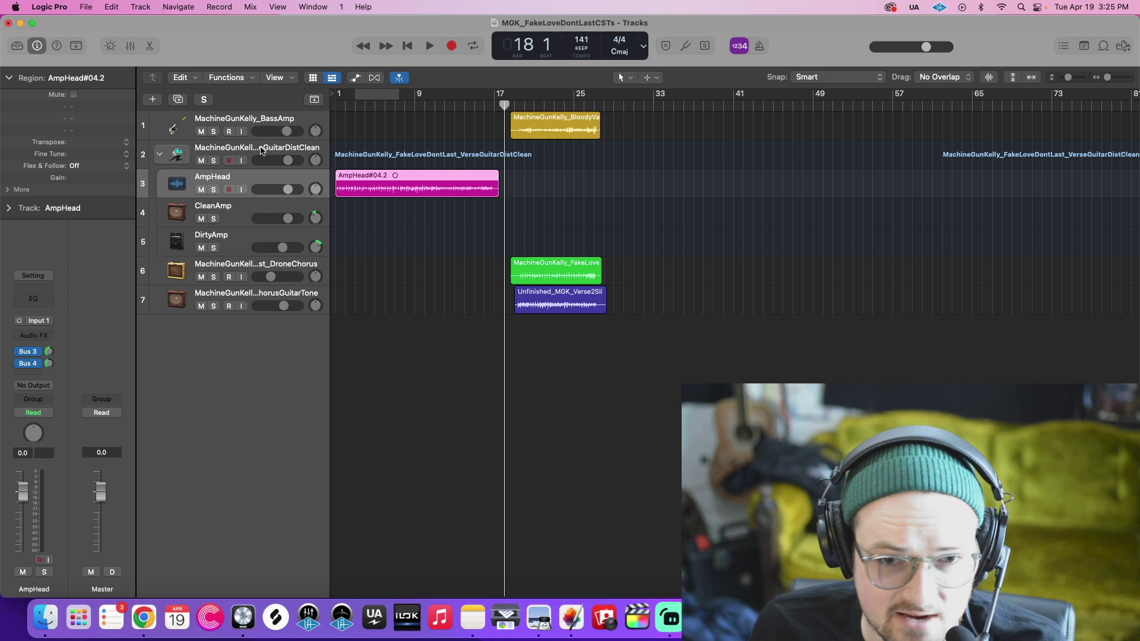
pyautogui.click(261, 152)
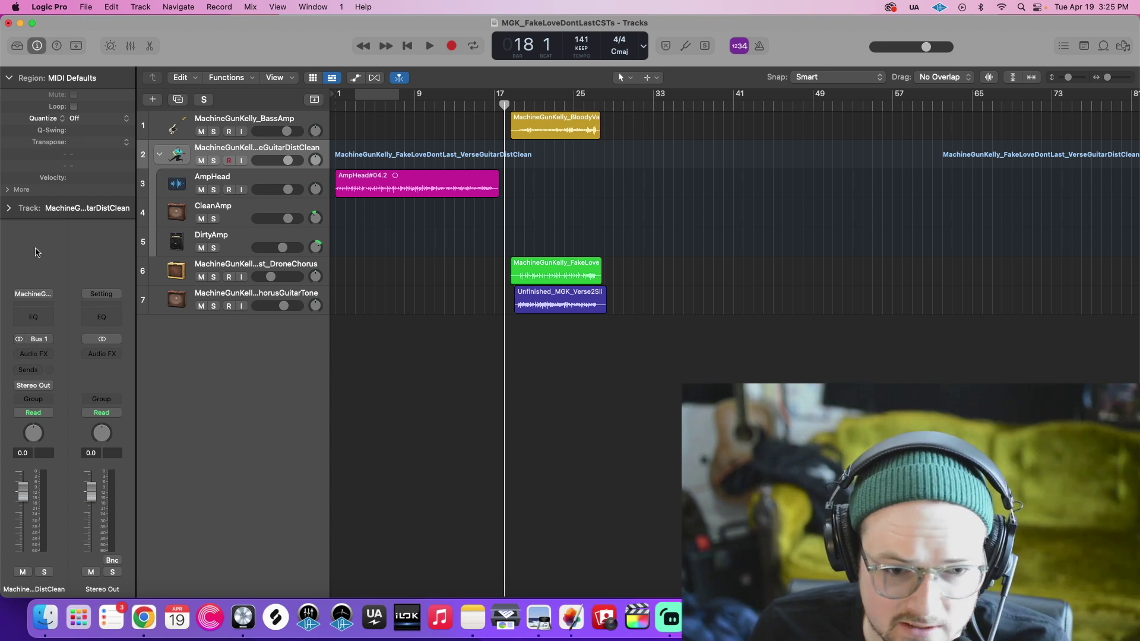
pyautogui.click(241, 210)
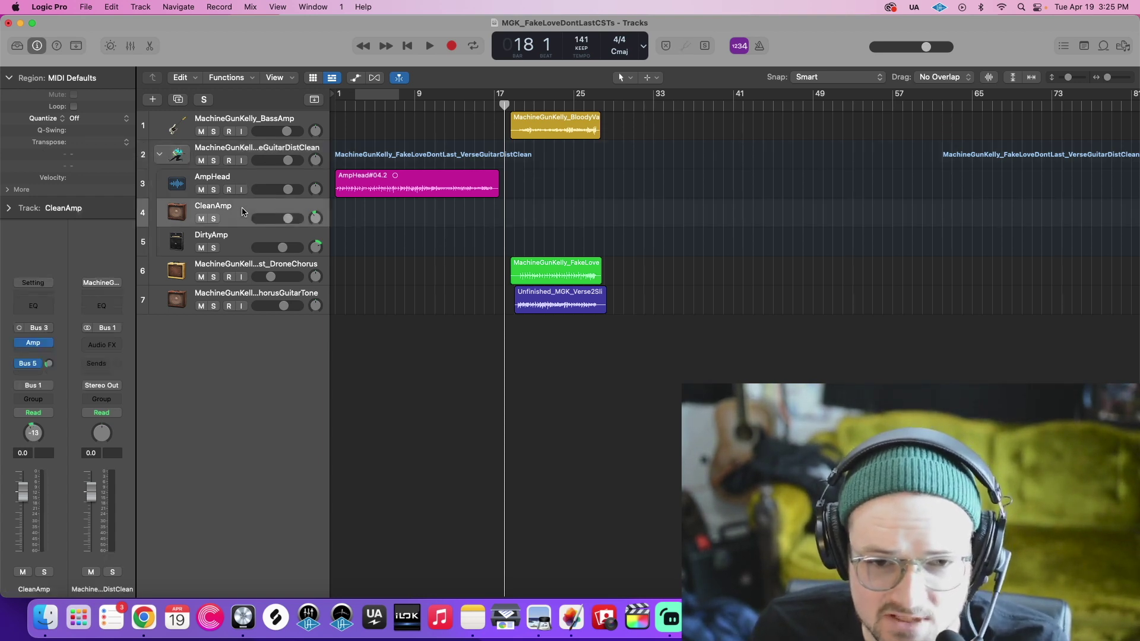
pyautogui.click(160, 156)
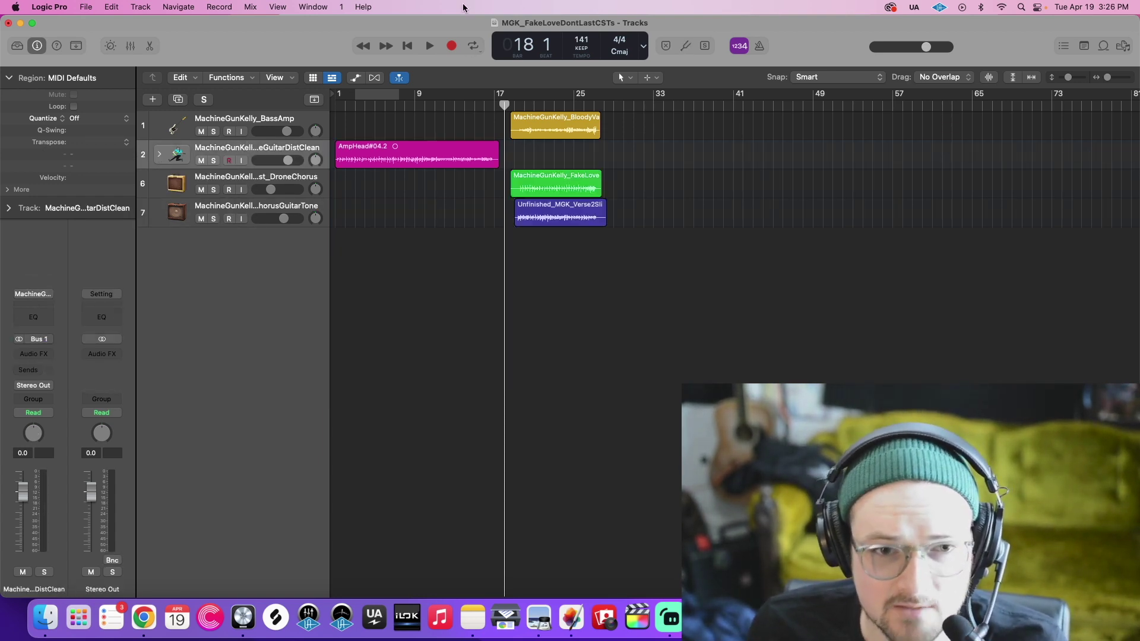
# With the Library shown and the guitar stack selected, start saving it as a patch.
pyautogui.click(15, 47)
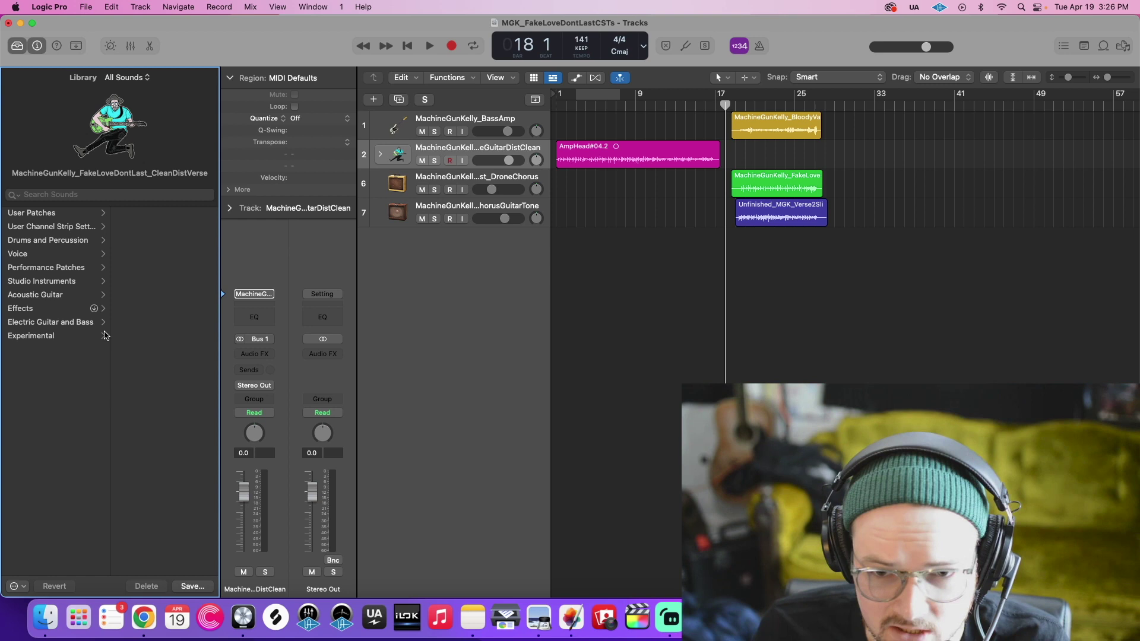
pyautogui.click(454, 149)
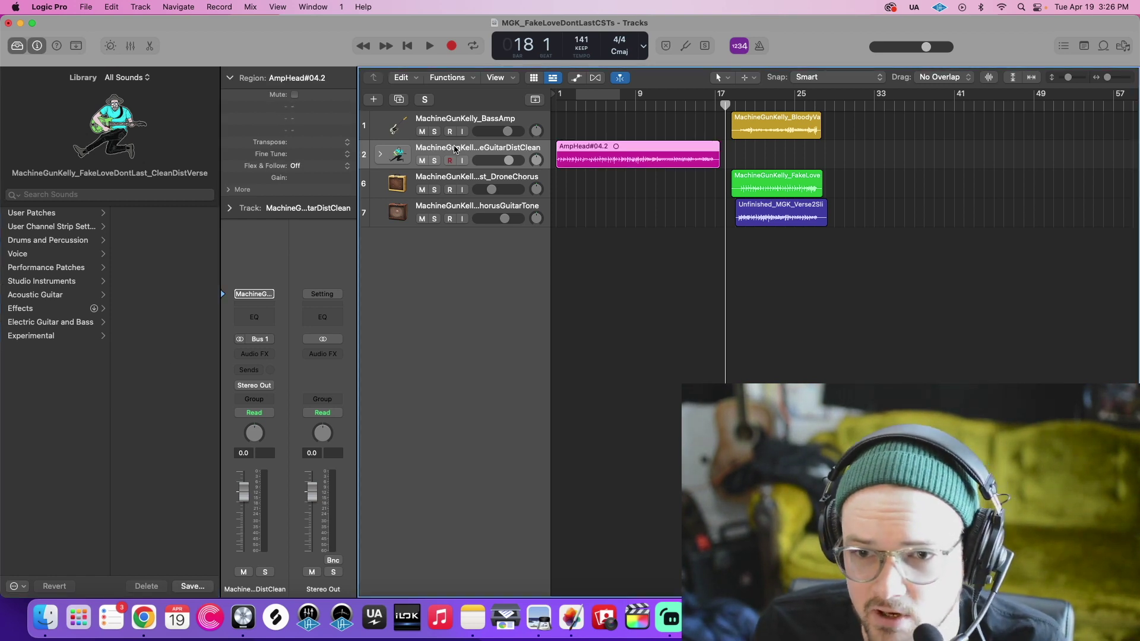
pyautogui.click(381, 155)
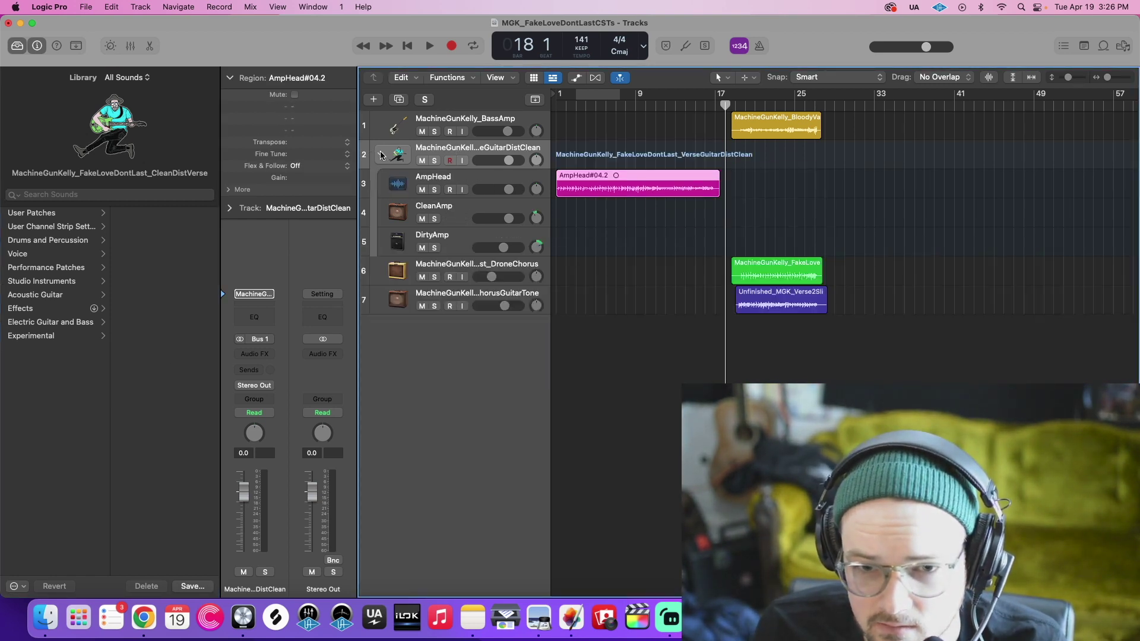
pyautogui.click(189, 588)
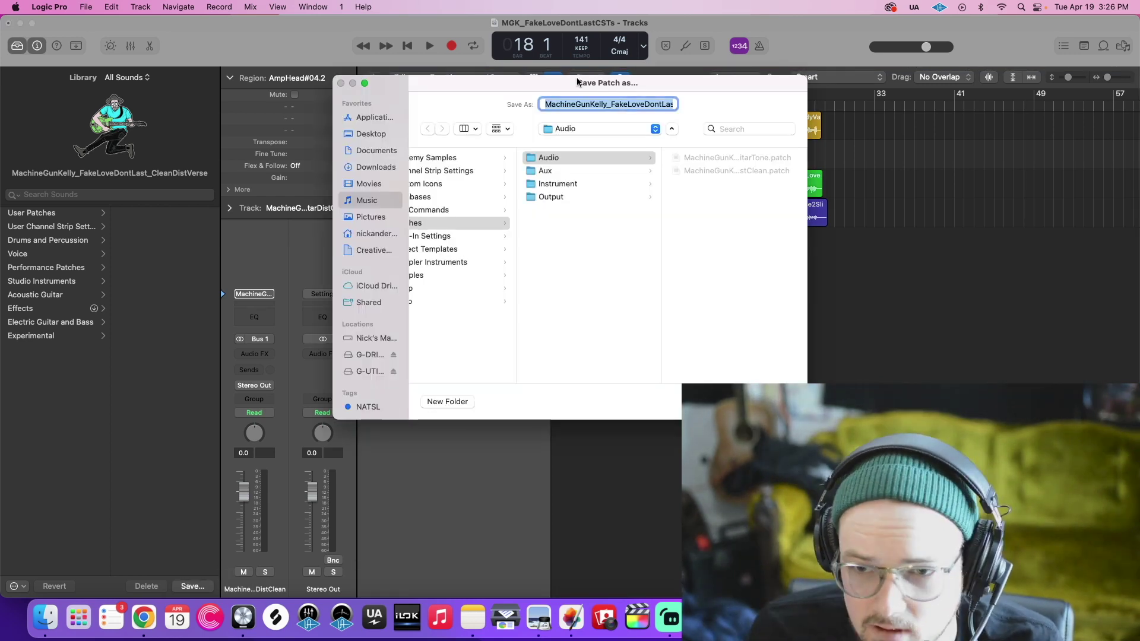
# Save the patch under its suggested guitar name in the Audio patches folder.
pyautogui.moveTo(662, 87); pyautogui.dragTo(618, 139)
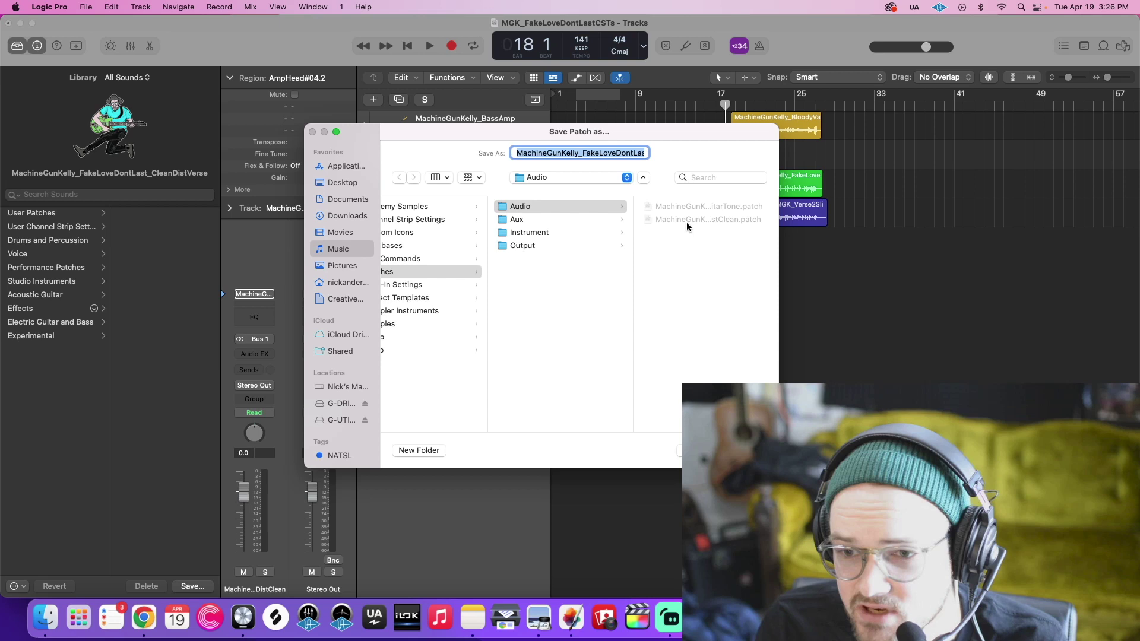
pyautogui.press('Return')
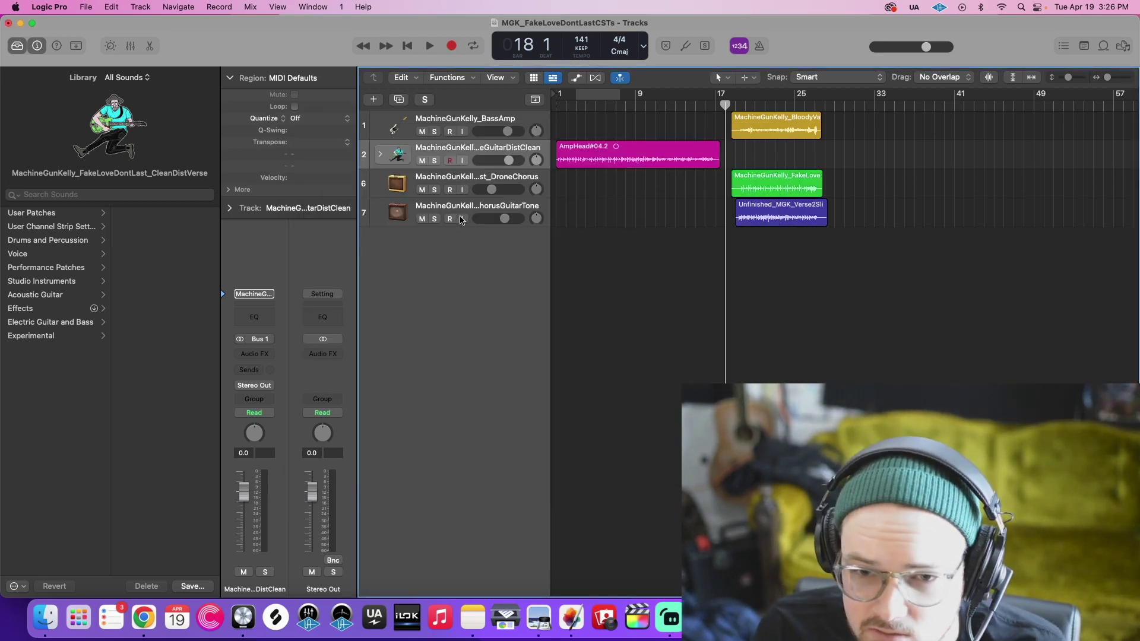
# Close the song project, dismissing the save-changes prompt.
pyautogui.click(471, 221)
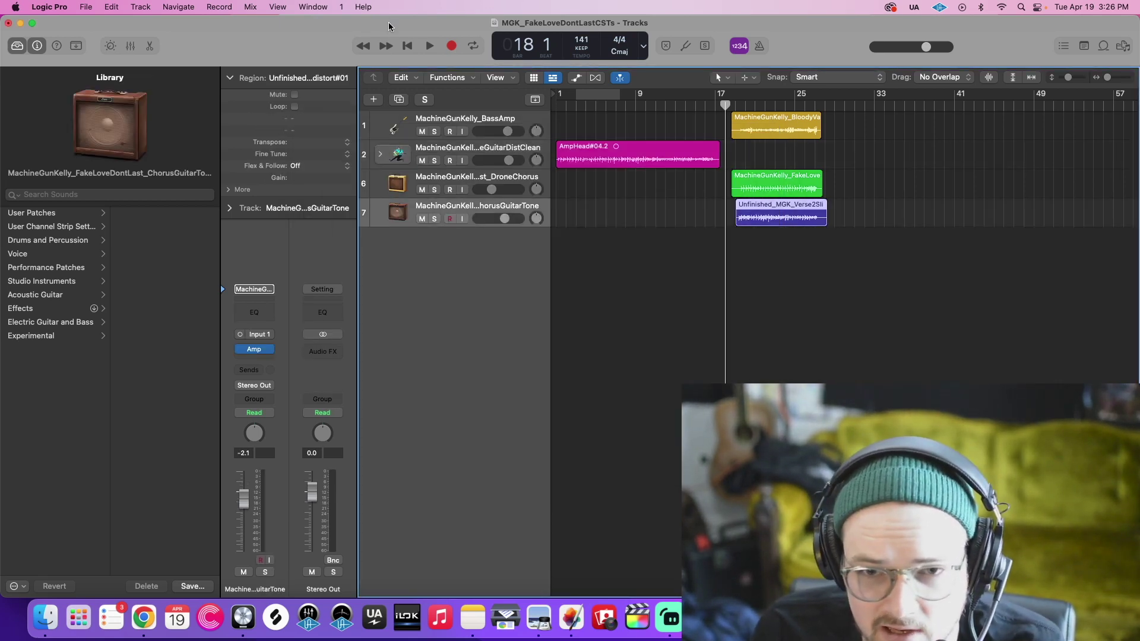
pyautogui.click(8, 24)
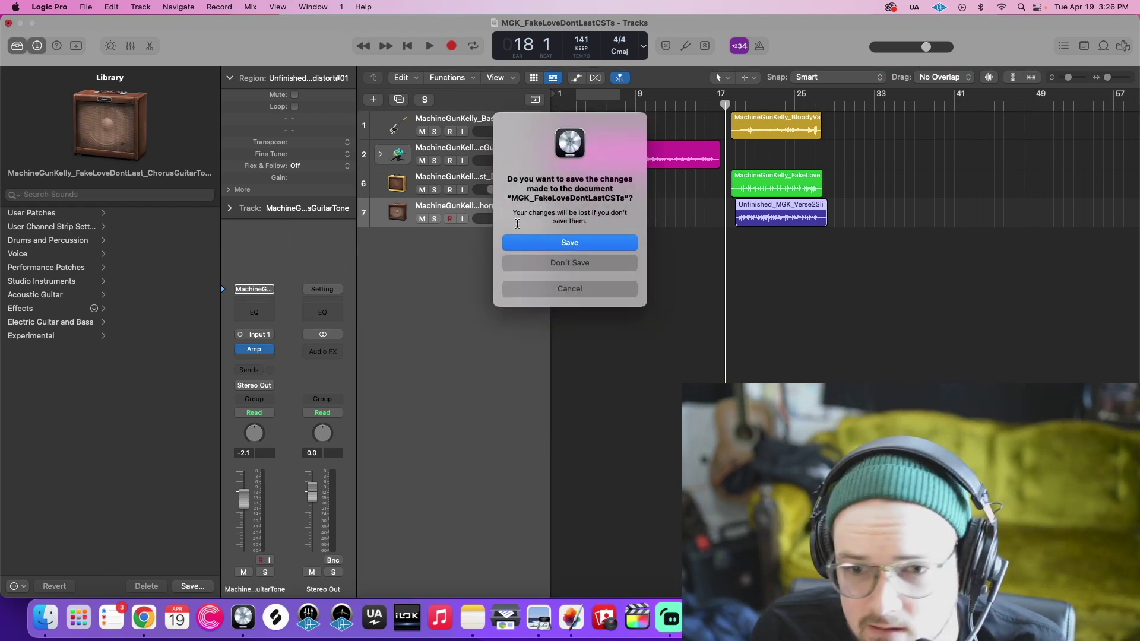
pyautogui.click(550, 269)
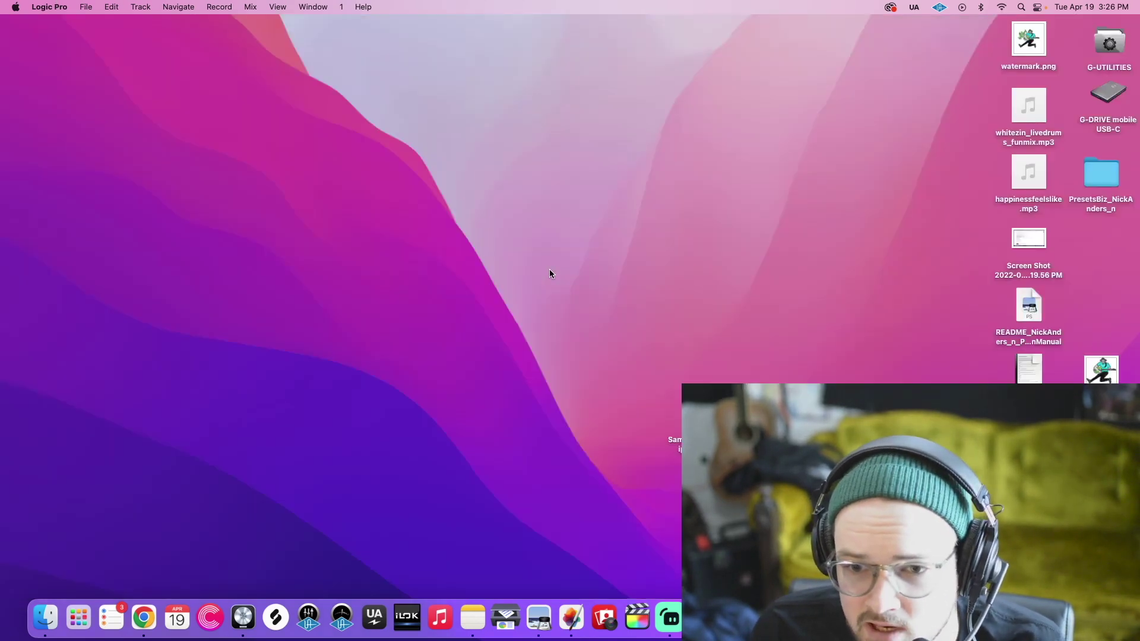
# Create a new empty project with one Audio track and show its Library.
pyautogui.click(86, 8)
pyautogui.click(107, 25)
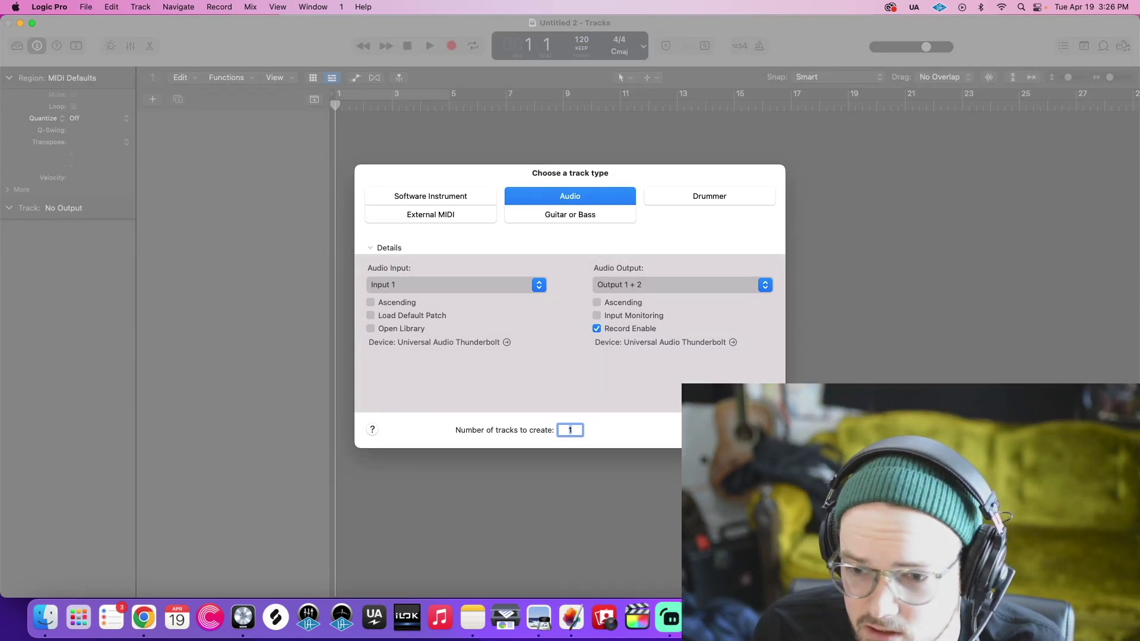
pyautogui.press('Return')
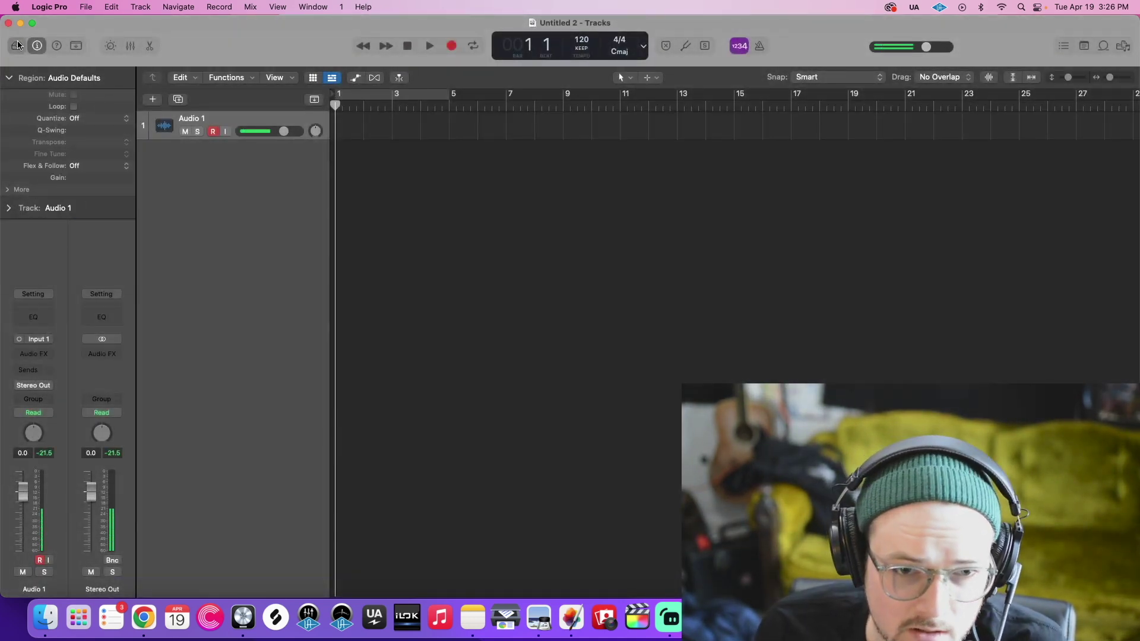
pyautogui.click(16, 45)
# Load the VerseGuitarDistClean user patch onto Audio 1 and expand its amp sub-tracks.
pyautogui.click(501, 111)
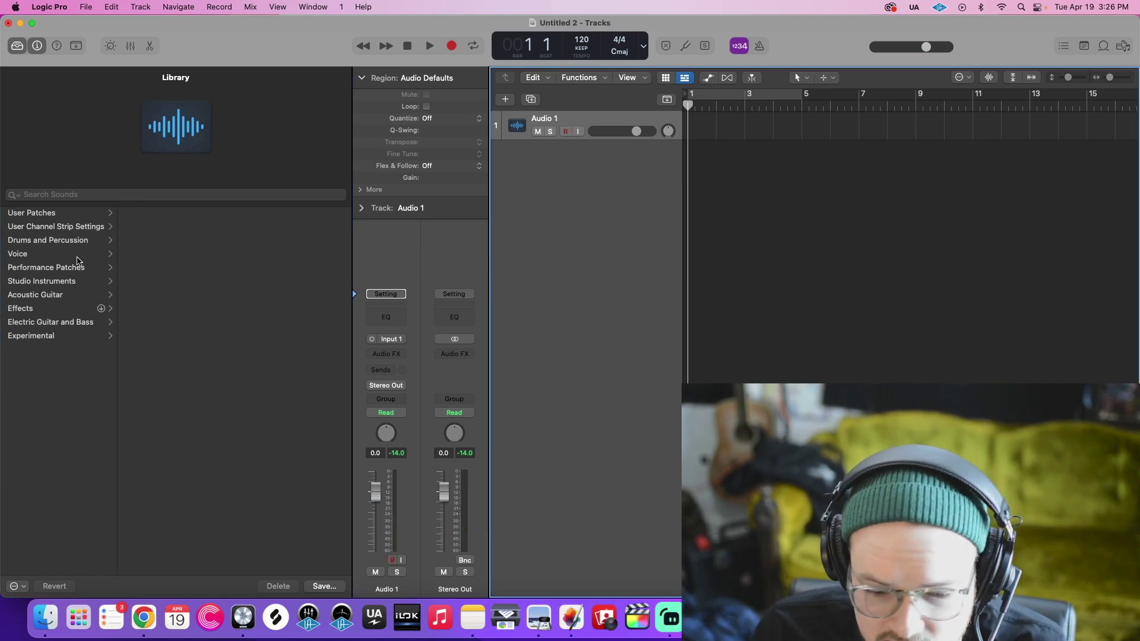
pyautogui.click(38, 214)
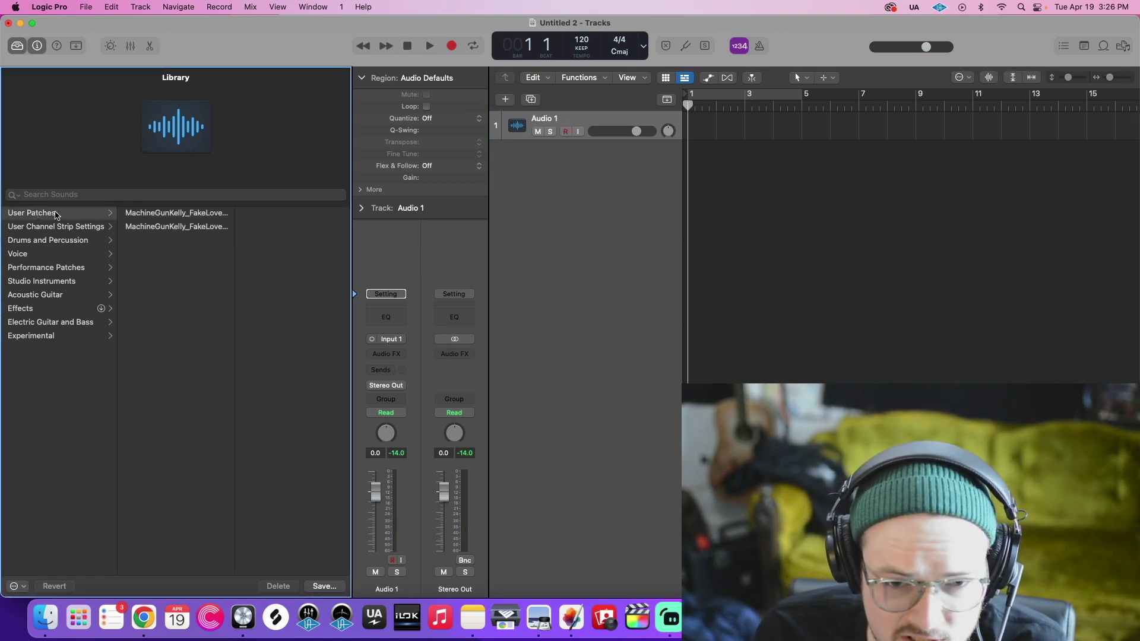
pyautogui.click(193, 230)
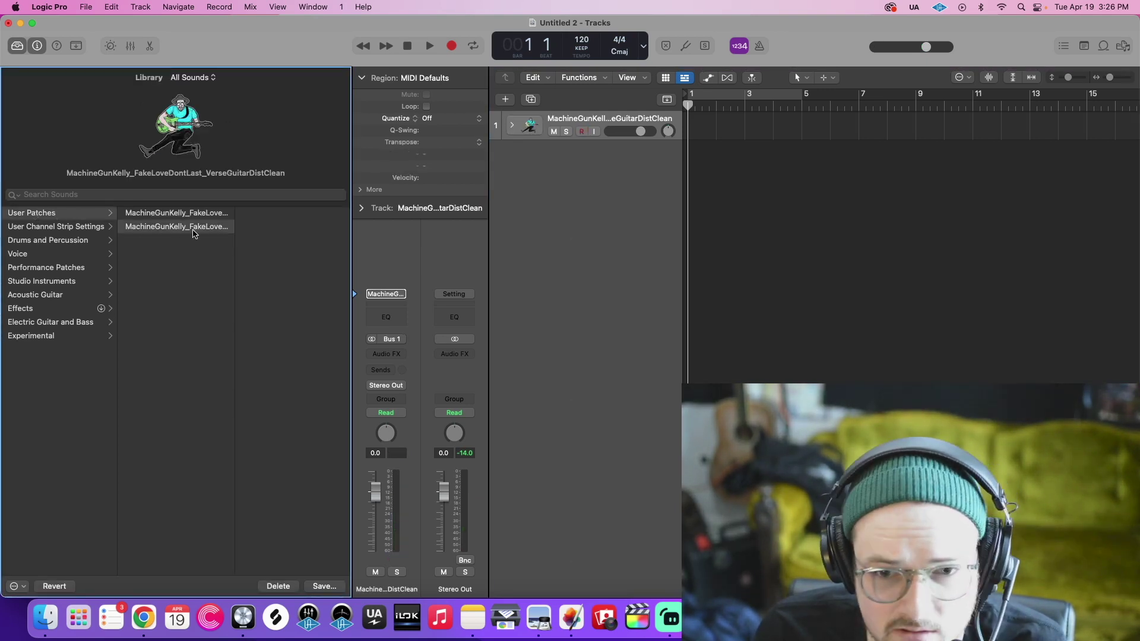
pyautogui.click(578, 122)
pyautogui.click(511, 127)
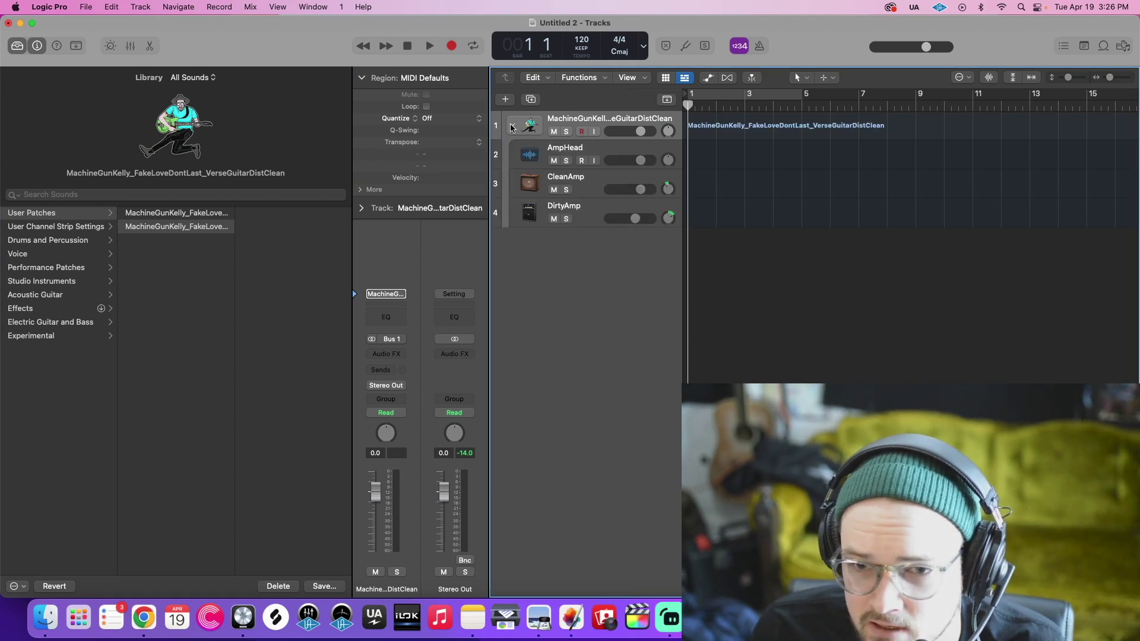